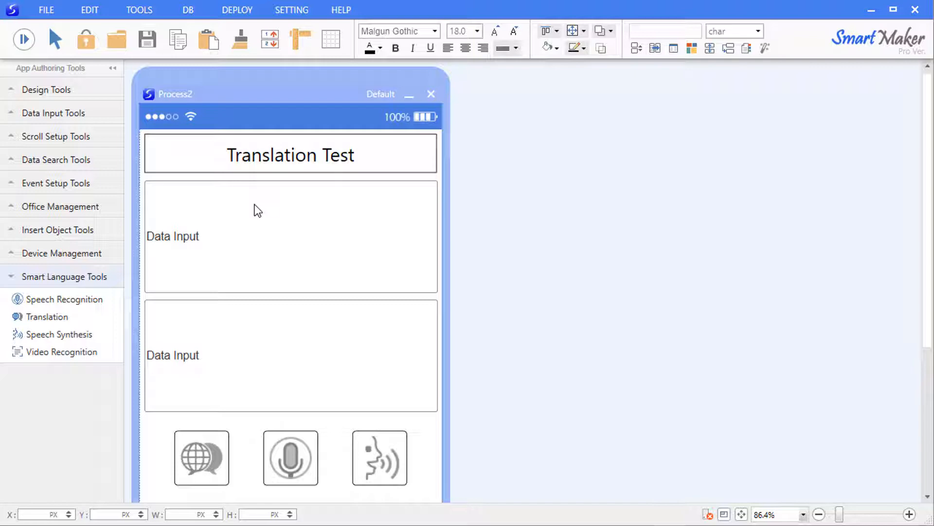
Step: Review the data properties of the upper and lower data input boxes
{"action": "right_click", "coordinate": [255, 209]}
{"action": "left_click", "coordinate": [294, 233]}
{"action": "left_click_drag", "start_coordinate": [433, 237], "coordinate": [601, 191]}
{"action": "right_click", "coordinate": [331, 334]}
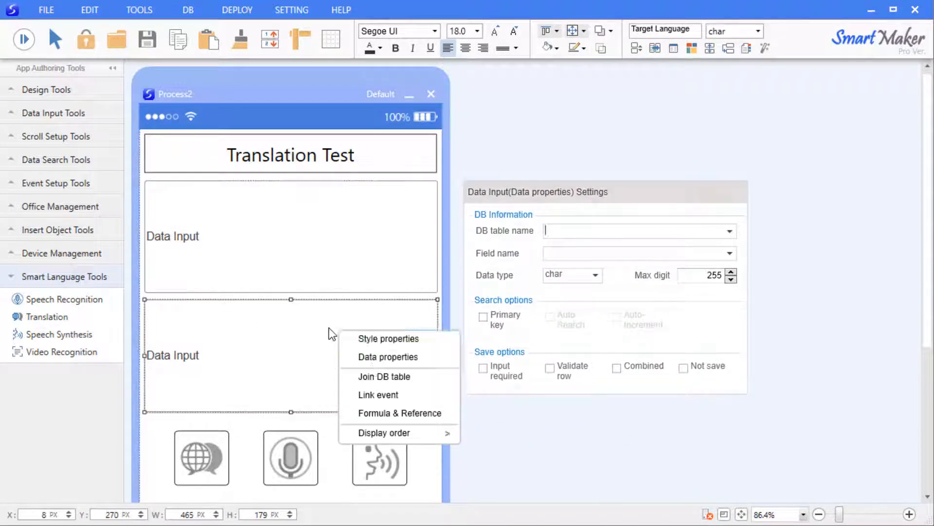
{"action": "left_click", "coordinate": [378, 358]}
{"action": "left_click_drag", "start_coordinate": [451, 363], "coordinate": [577, 238]}
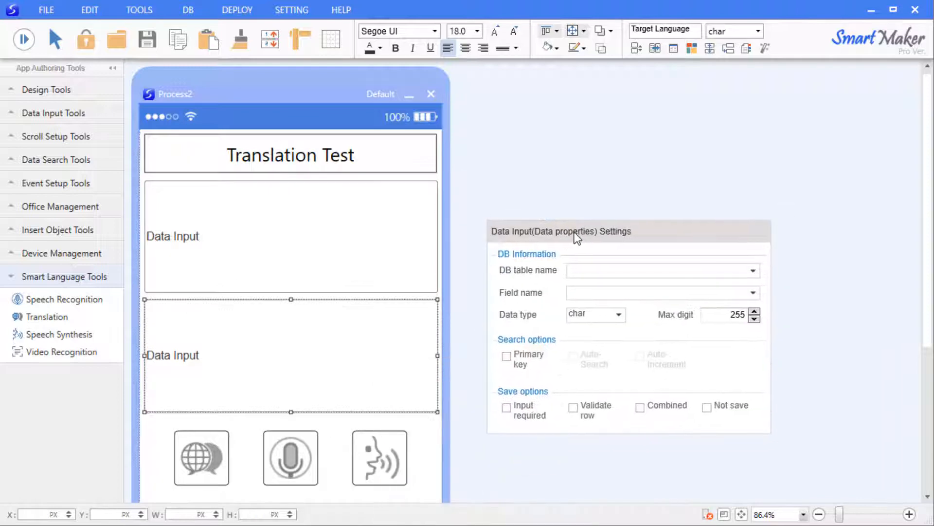
{"action": "left_click", "coordinate": [553, 199]}
Step: Check the object names of both data input boxes and display the ATOM names on the form
{"action": "left_click", "coordinate": [363, 224]}
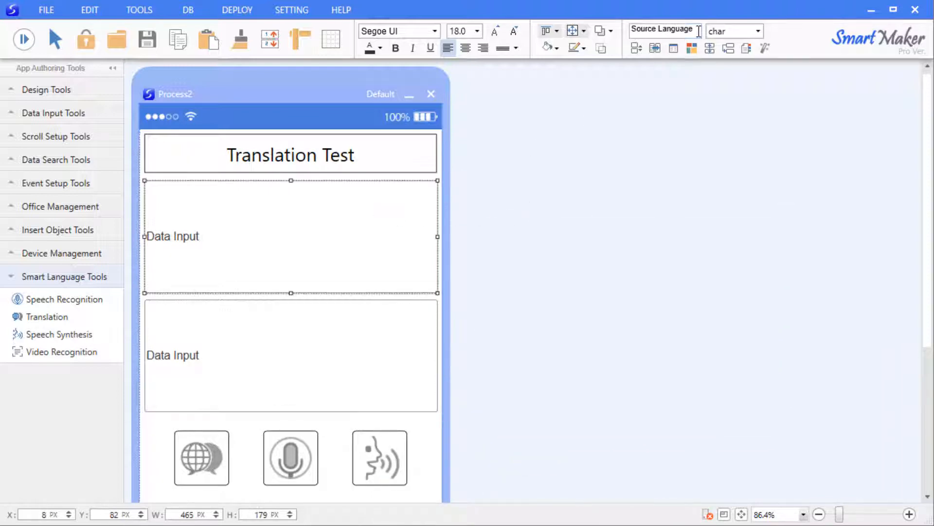
{"action": "left_click", "coordinate": [696, 30]}
{"action": "left_click", "coordinate": [361, 335]}
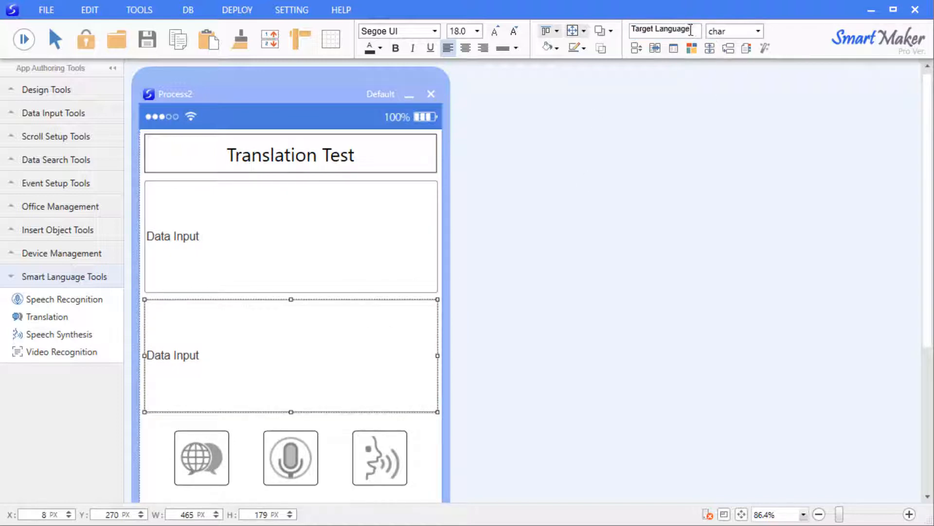
{"action": "left_click", "coordinate": [673, 30]}
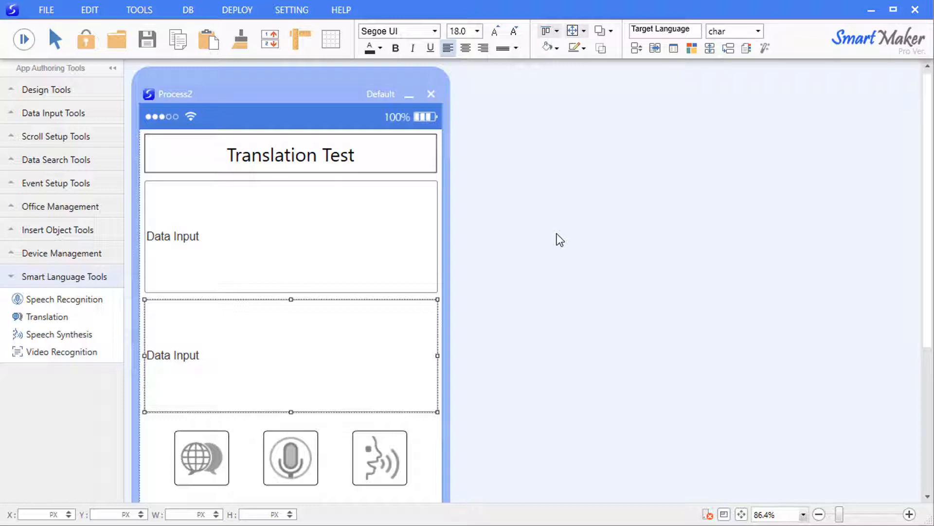
{"action": "left_click", "coordinate": [502, 300]}
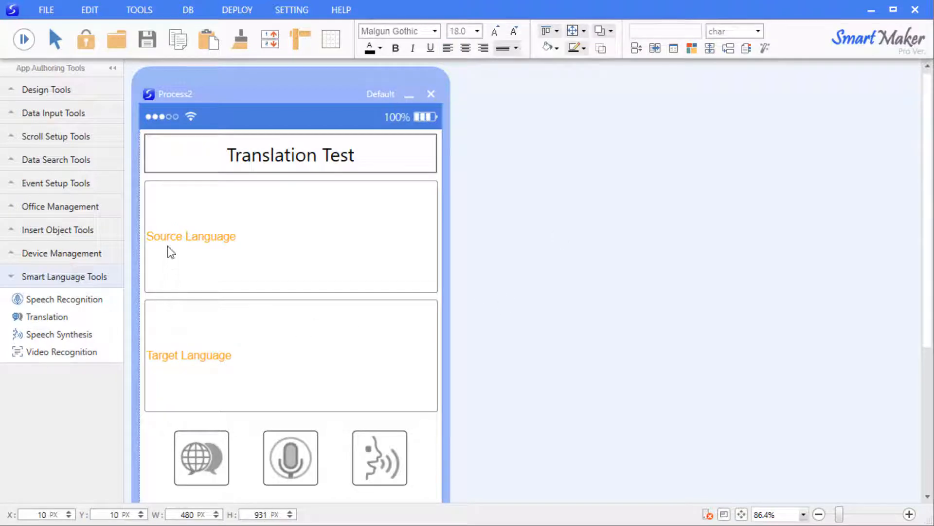
{"action": "key", "text": "F3"}
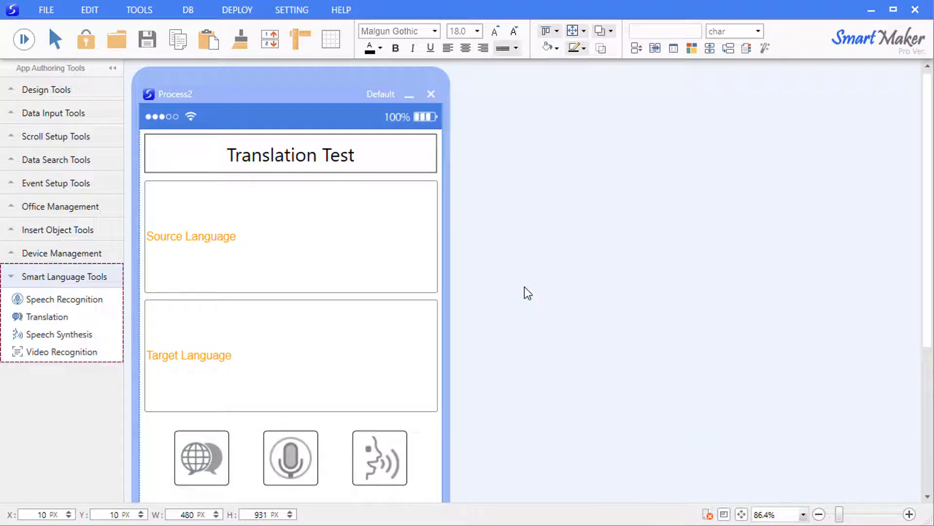
Step: Open the style properties of the Speech Recognition microphone object and choose English as the recognition language
{"action": "right_click", "coordinate": [289, 442]}
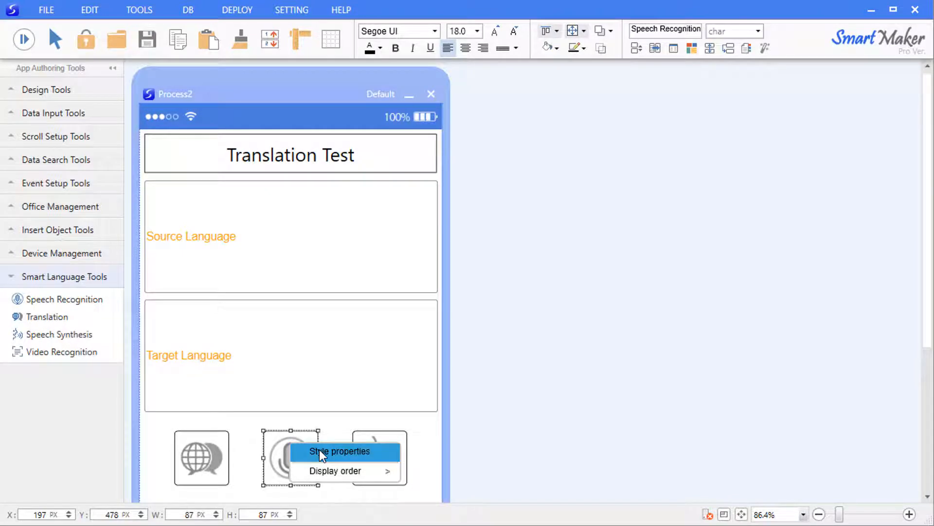
{"action": "left_click", "coordinate": [320, 449]}
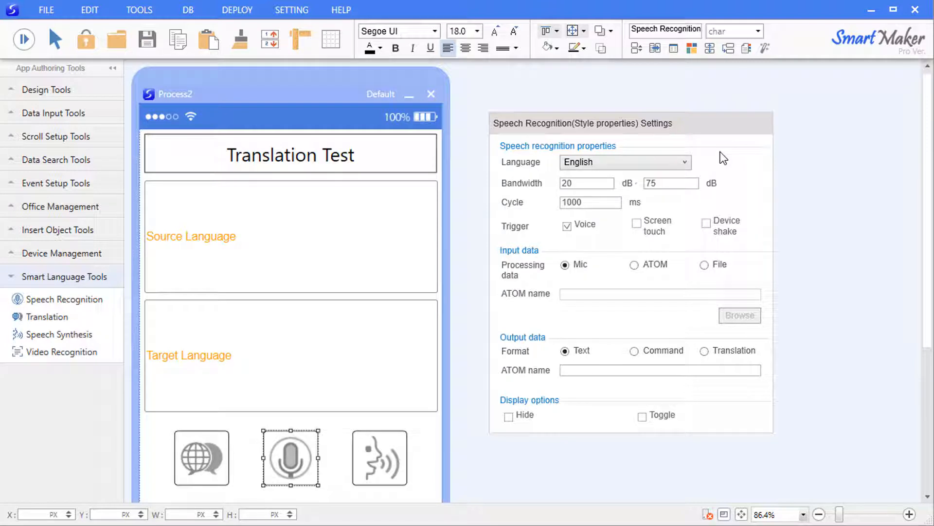
{"action": "left_click", "coordinate": [681, 162]}
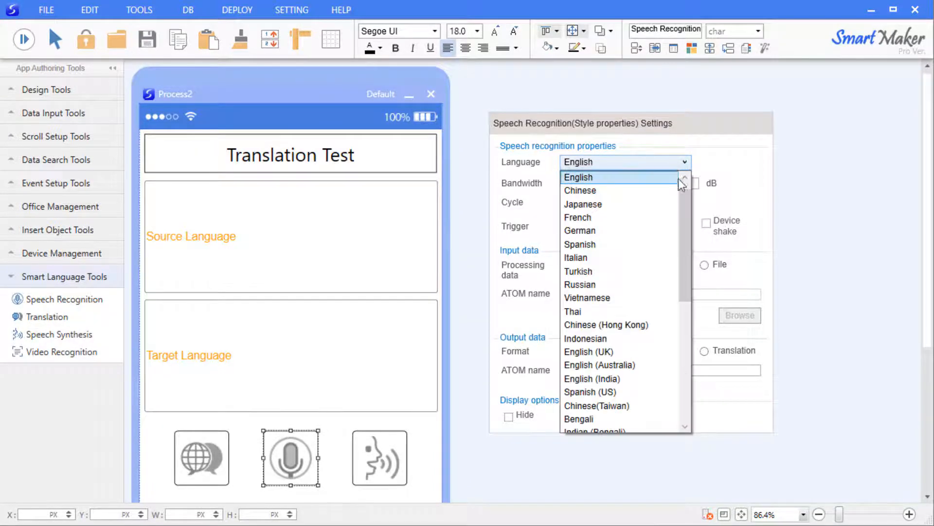
{"action": "mouse_move", "coordinate": [682, 209]}
{"action": "left_mouse_down"}
{"action": "mouse_move", "coordinate": [668, 347]}
{"action": "mouse_move", "coordinate": [678, 214]}
{"action": "left_mouse_up"}
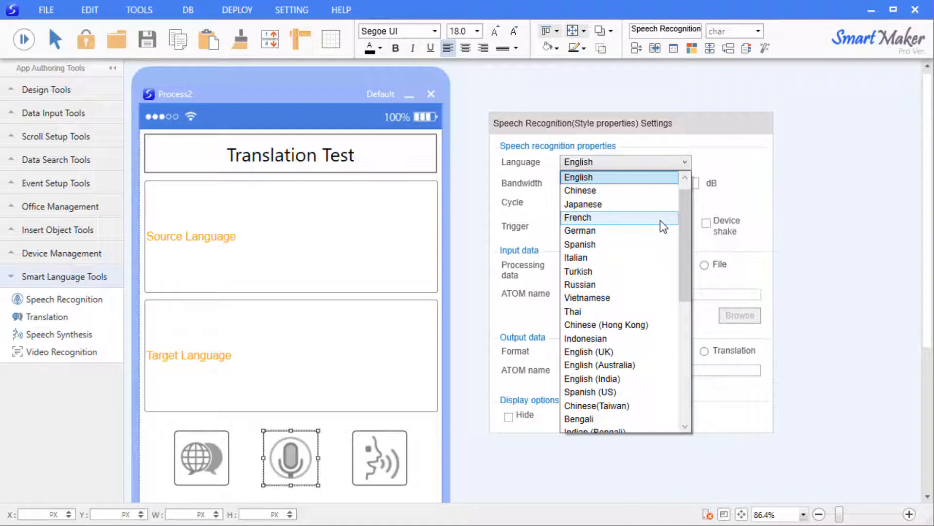
{"action": "left_click", "coordinate": [627, 178]}
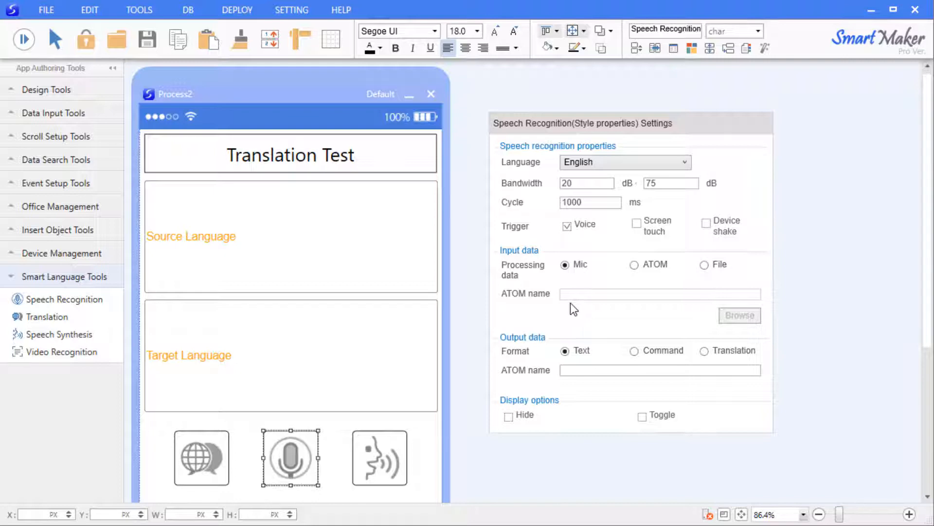
Step: Set the speech recognition output ATOM name to "Source Language" and close the settings
{"action": "left_click", "coordinate": [582, 368]}
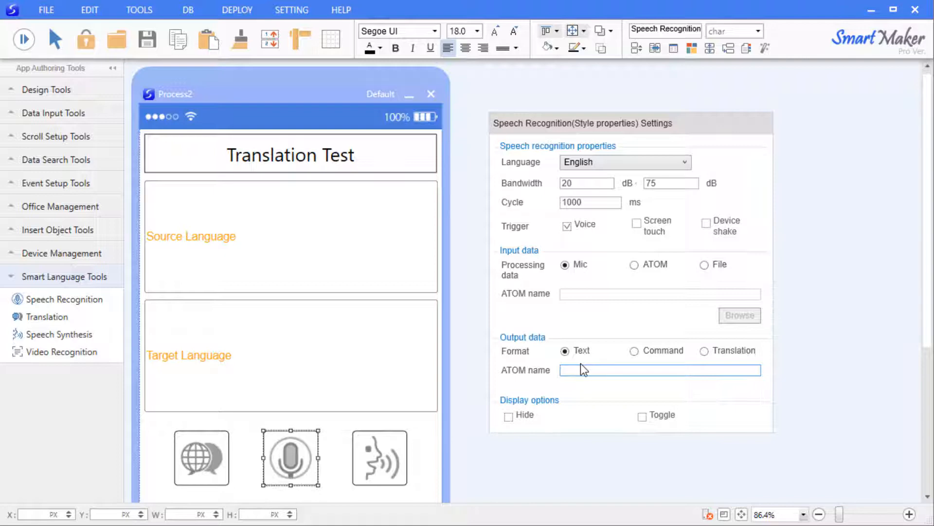
{"action": "type", "text": "Source Language"}
{"action": "left_click", "coordinate": [794, 352]}
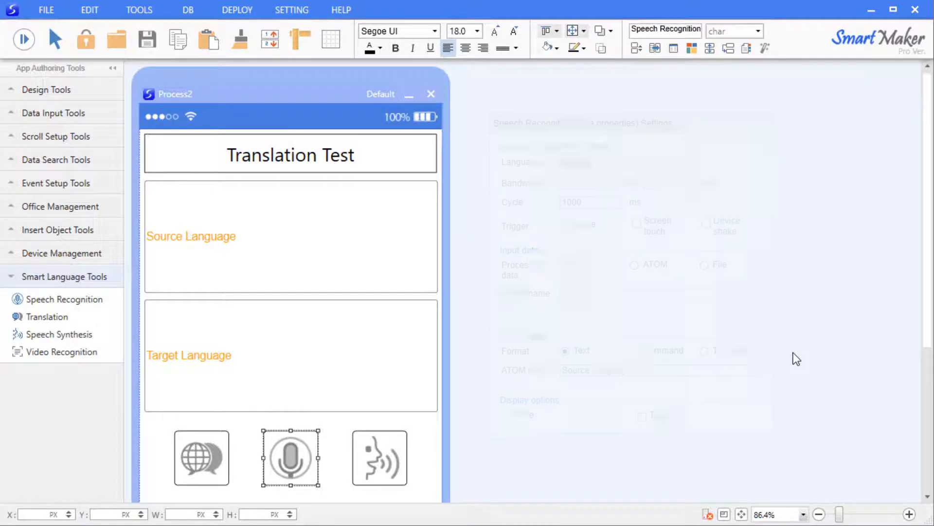
Step: Run the app and start speech recognition to test it
{"action": "left_click", "coordinate": [24, 40]}
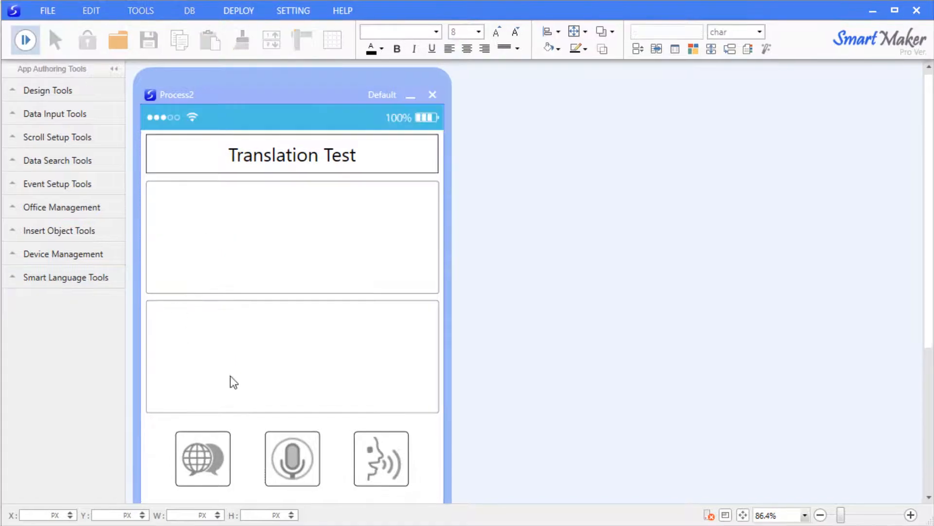
{"action": "left_click", "coordinate": [292, 460]}
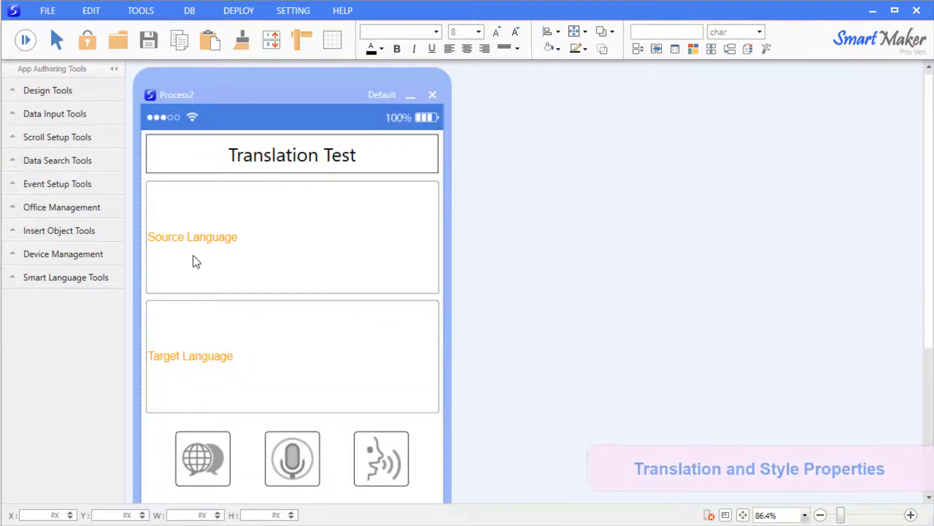
Step: Open the Translation object's style properties and set it to translate from English to Spanish
{"action": "right_click", "coordinate": [195, 460]}
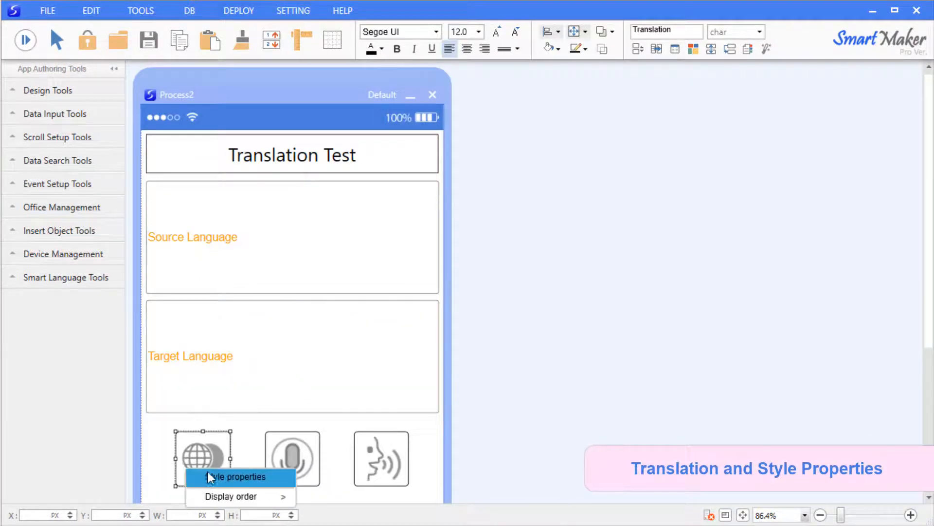
{"action": "left_click", "coordinate": [208, 473]}
{"action": "left_click_drag", "start_coordinate": [663, 172], "coordinate": [706, 173]}
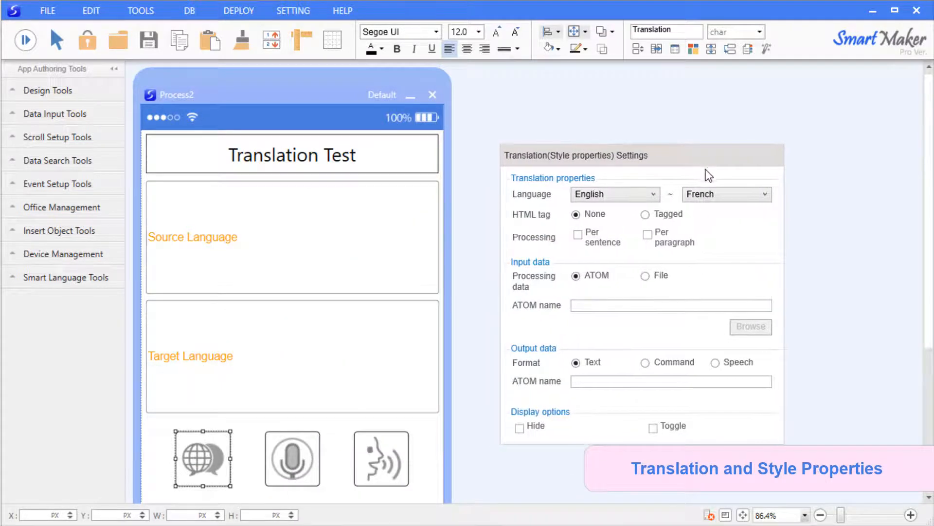
{"action": "left_click", "coordinate": [633, 195]}
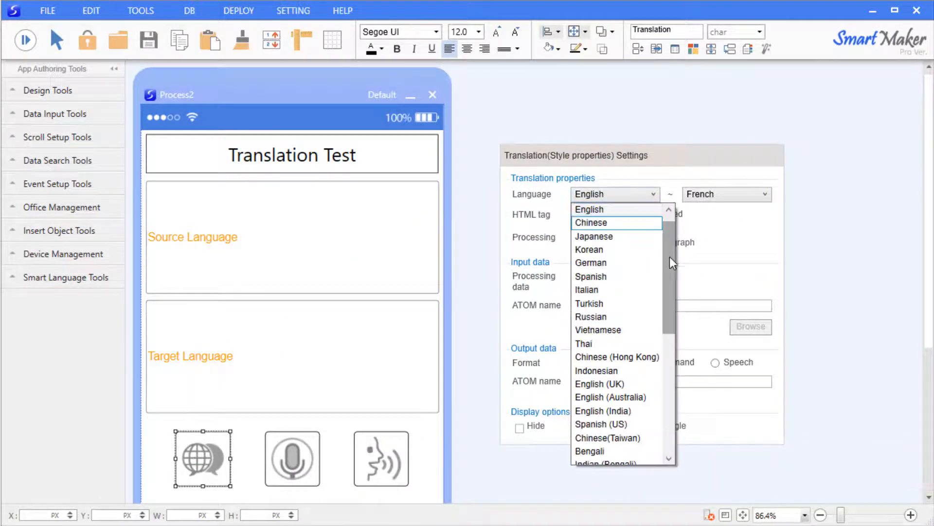
{"action": "mouse_move", "coordinate": [669, 256]}
{"action": "left_mouse_down"}
{"action": "mouse_move", "coordinate": [672, 411]}
{"action": "mouse_move", "coordinate": [670, 264]}
{"action": "left_mouse_up"}
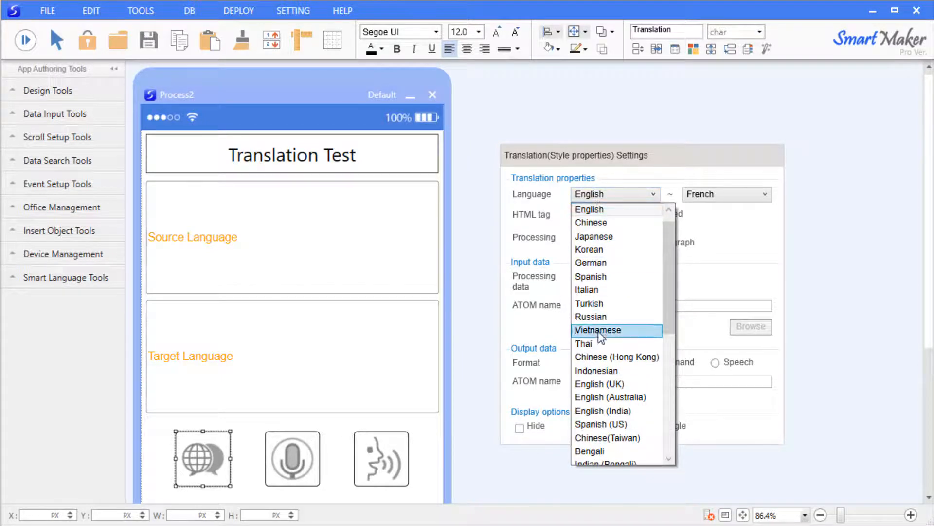
{"action": "left_click", "coordinate": [611, 212]}
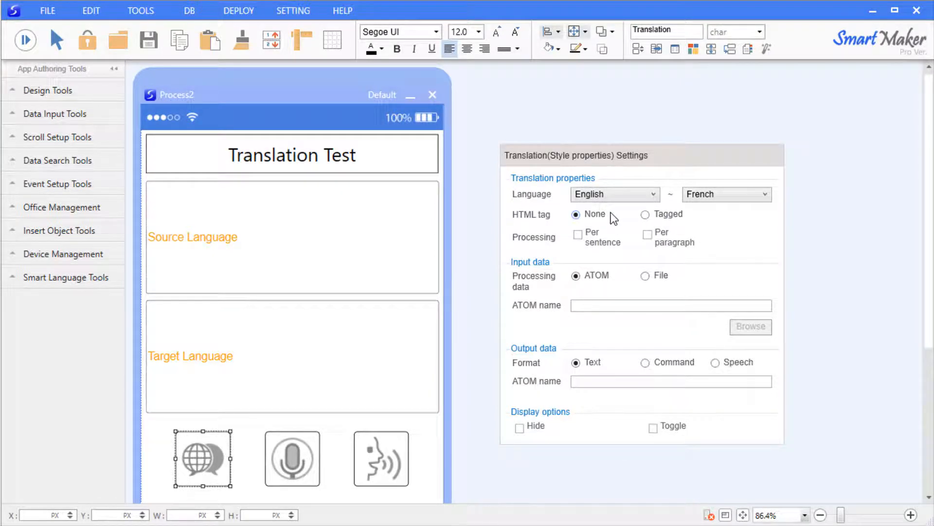
{"action": "left_click", "coordinate": [750, 194]}
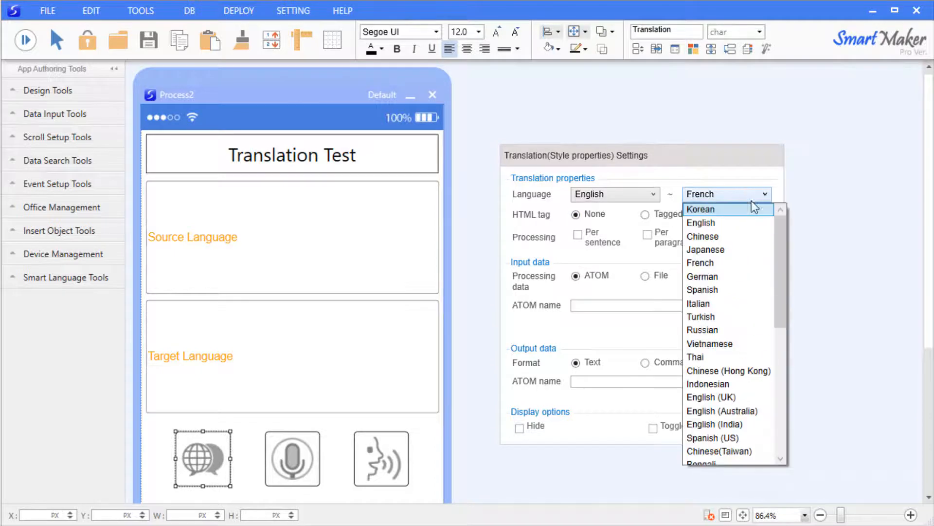
{"action": "left_click_drag", "start_coordinate": [783, 247], "coordinate": [782, 252]}
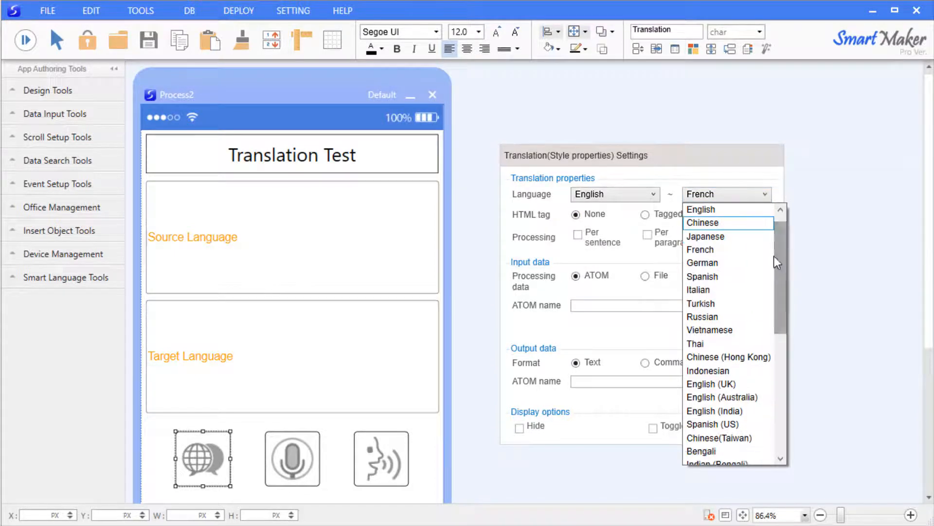
{"action": "left_click", "coordinate": [733, 277]}
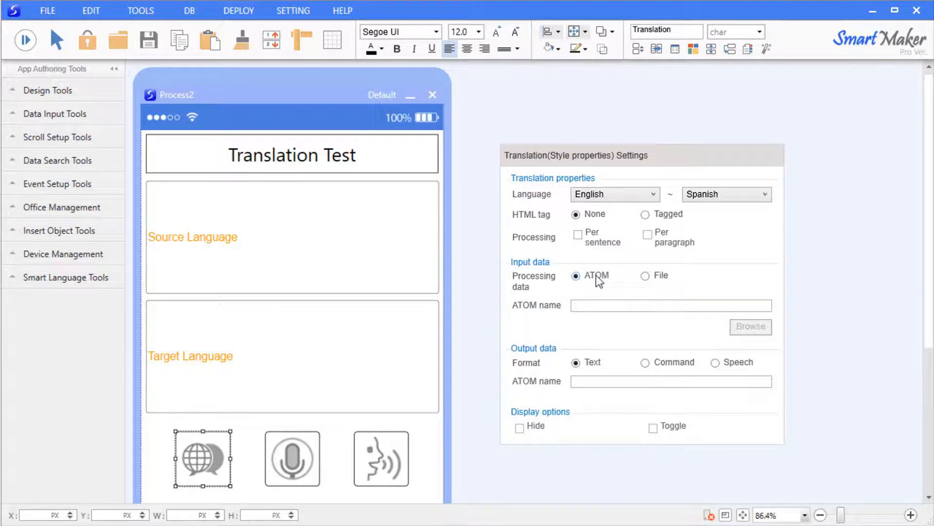
Step: Set the translation's input ATOM name to "Source Language" and its output ATOM name to "Target Language"
{"action": "left_click", "coordinate": [597, 305]}
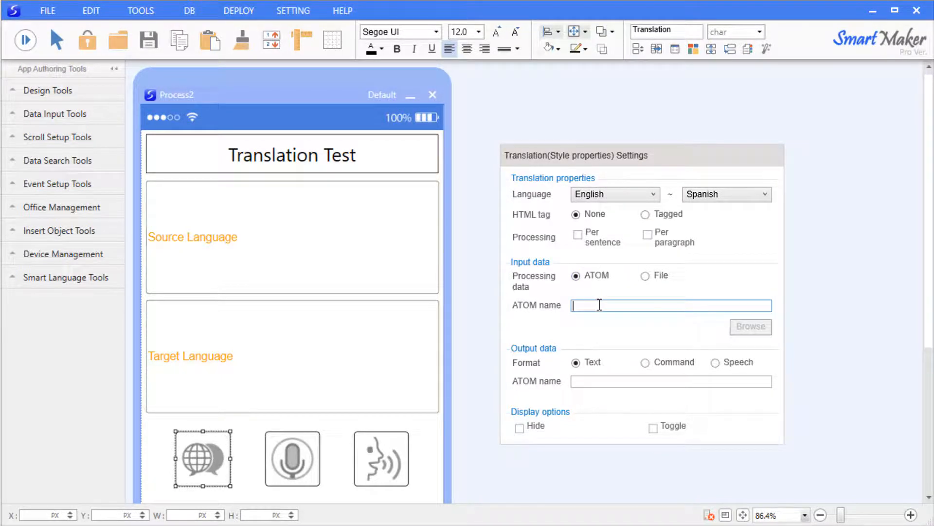
{"action": "type", "text": "Source Language"}
{"action": "left_click", "coordinate": [619, 382]}
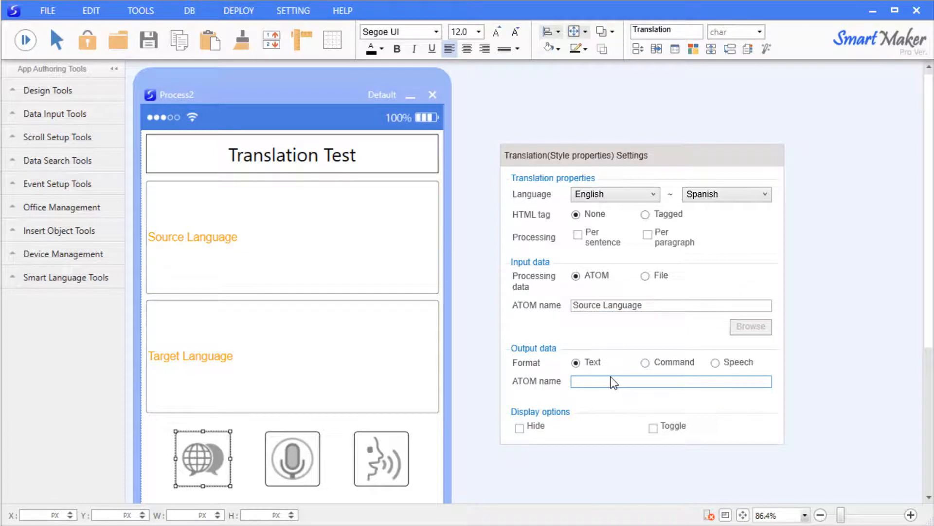
{"action": "type", "text": "Target Language"}
{"action": "key", "text": "Return"}
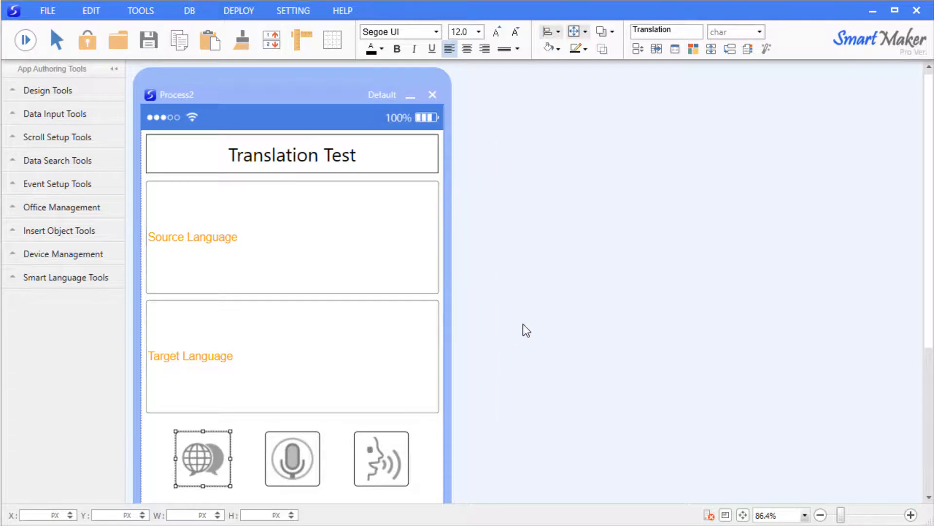
Step: Run the app, enter "Let's make a multi-lingual application!" in the upper box and translate it
{"action": "left_click", "coordinate": [26, 43]}
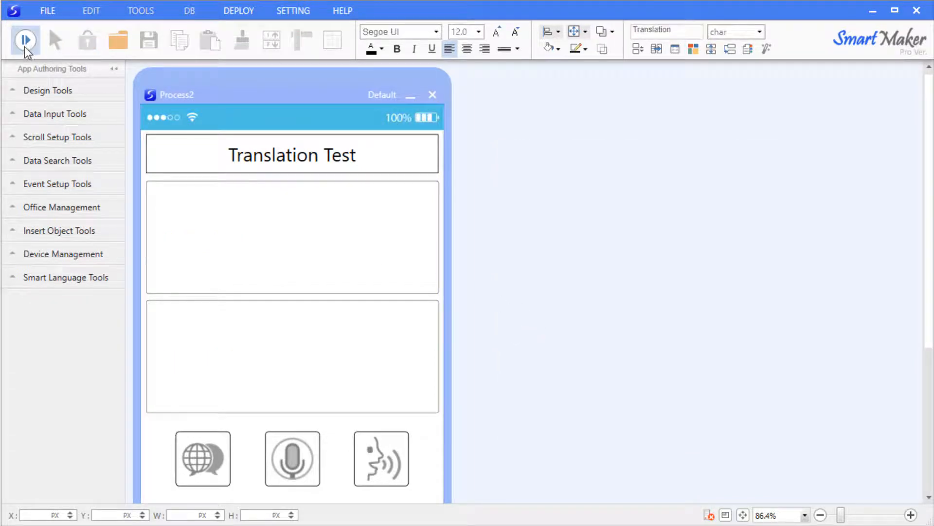
{"action": "left_click", "coordinate": [265, 251]}
{"action": "type", "text": "Let's make"}
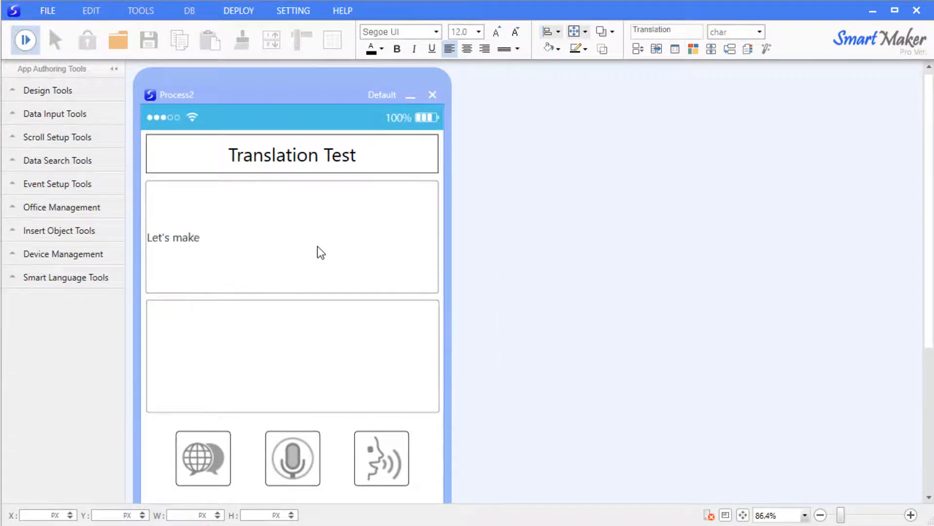
{"action": "type", "text": " a multi-lingual a"}
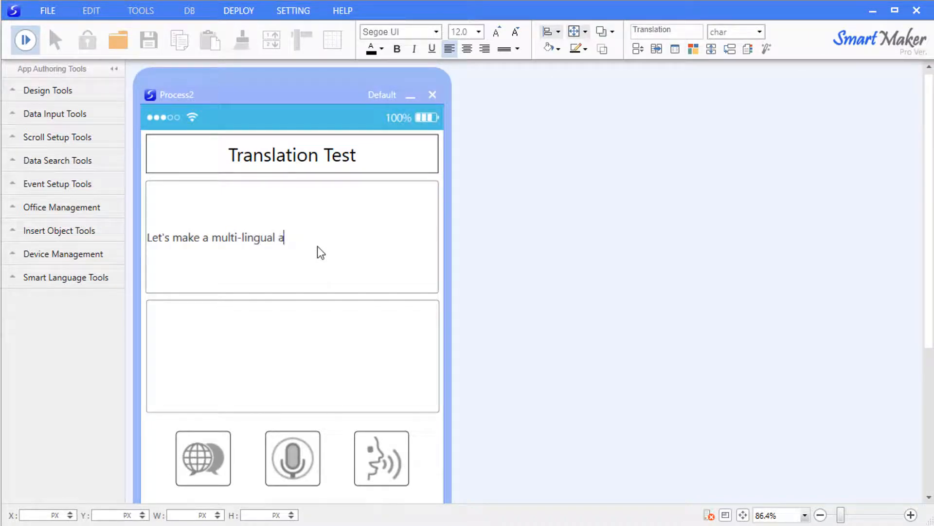
{"action": "type", "text": "pplication!"}
{"action": "left_click", "coordinate": [197, 446]}
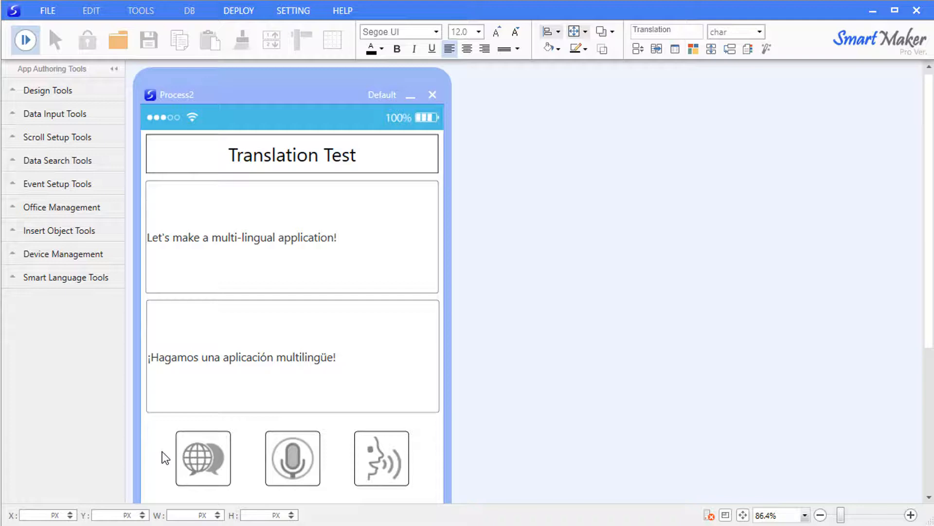
Step: Open the Speech Synthesis object's style properties and set its language to Spanish
{"action": "double_click", "coordinate": [384, 438]}
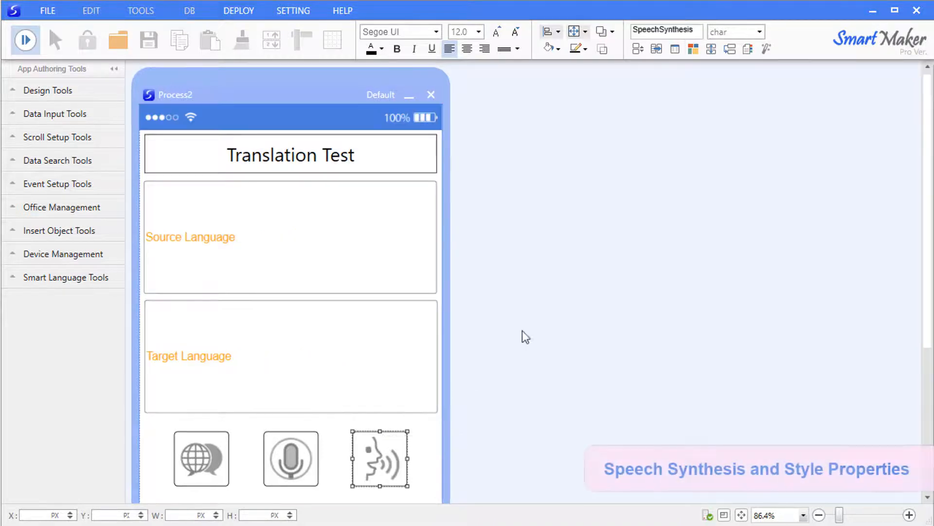
{"action": "left_click_drag", "start_coordinate": [519, 239], "coordinate": [591, 119]}
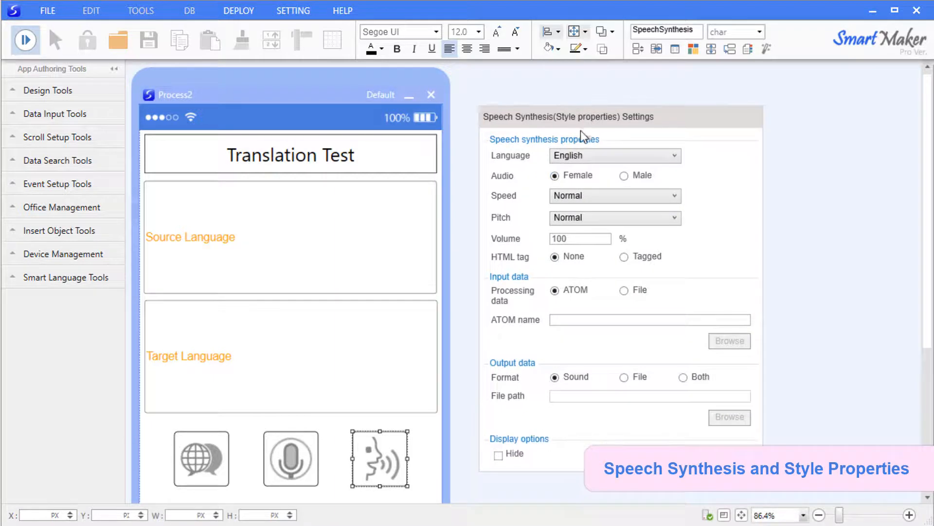
{"action": "left_click", "coordinate": [575, 157]}
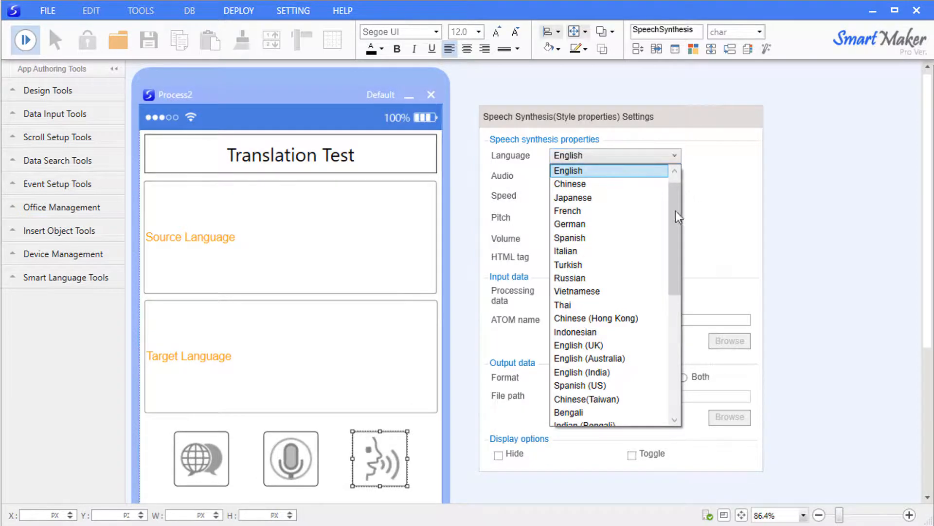
{"action": "left_click", "coordinate": [628, 238]}
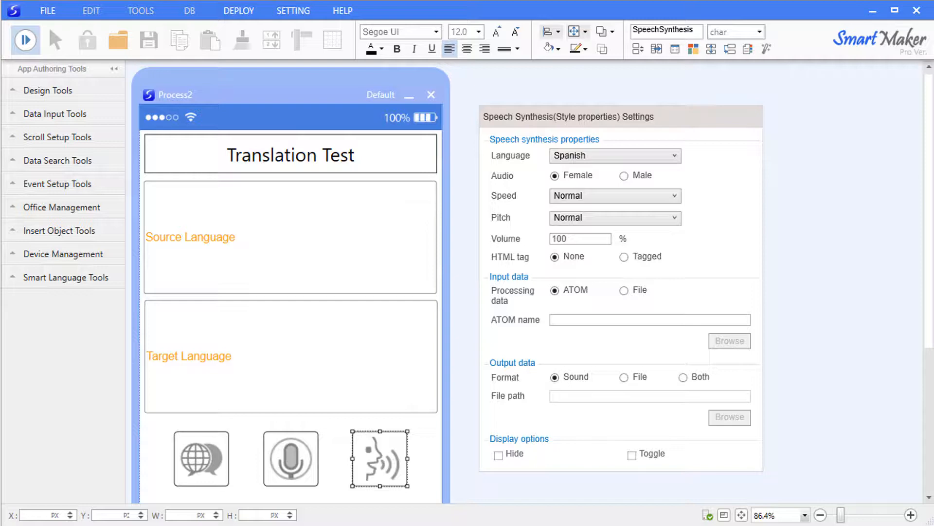
Step: Set the speech synthesis input ATOM name to "Target Language"
{"action": "left_click", "coordinate": [590, 315]}
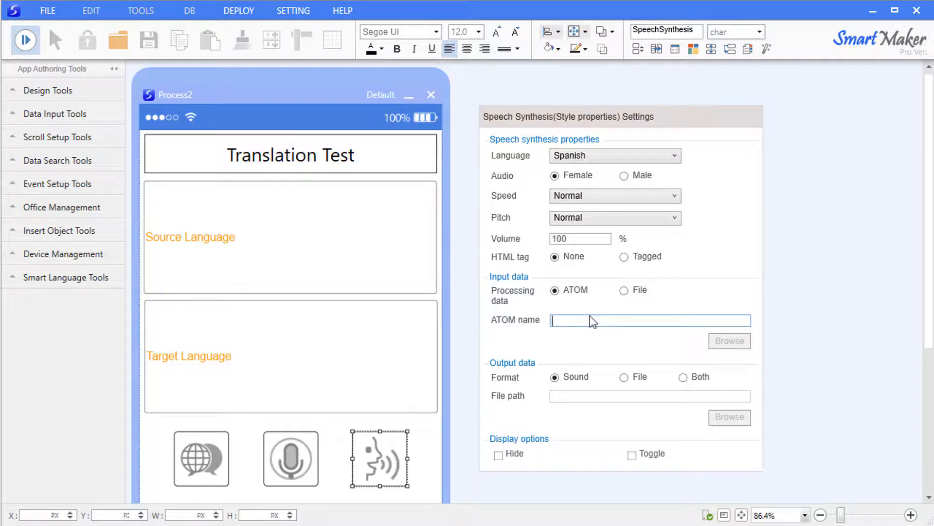
{"action": "type", "text": "Tar"}
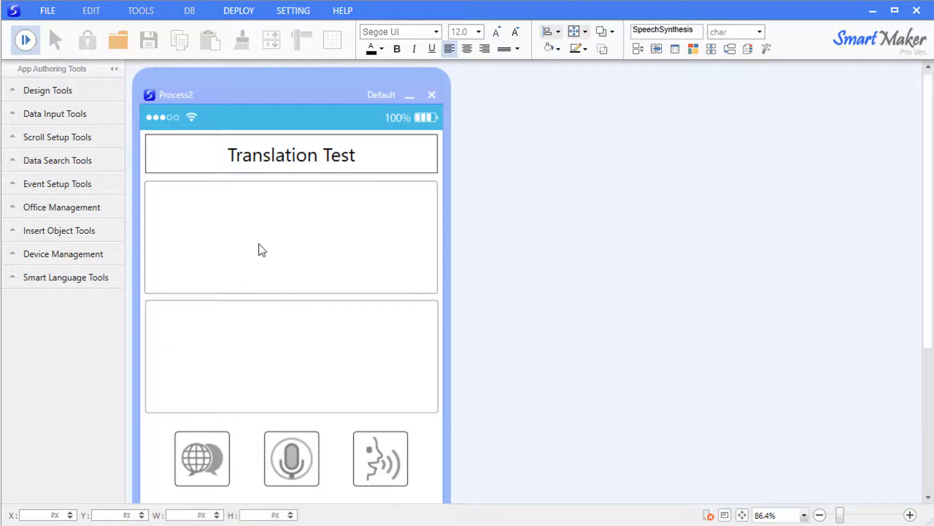
Step: Test the running app by entering "Let's make a multi-lingual application!" in the source language box and translating it
{"action": "left_click", "coordinate": [258, 248]}
{"action": "type", "text": "Let's make a multi-lingual application!"}
{"action": "left_click", "coordinate": [241, 374]}
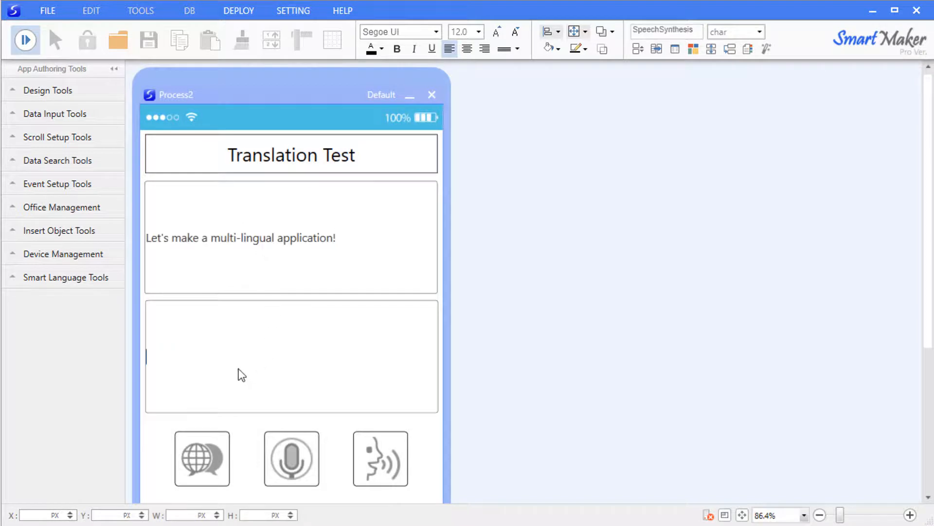
{"action": "left_click", "coordinate": [210, 454]}
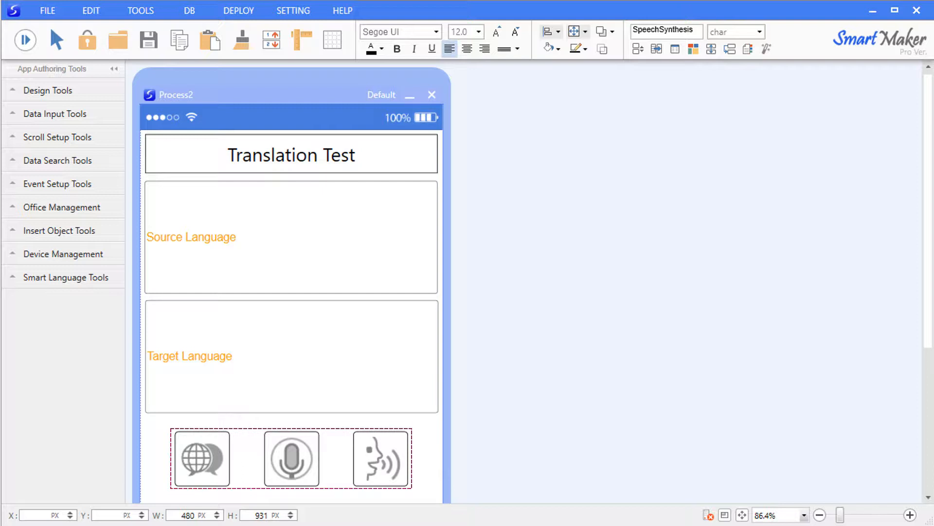
Step: In the Speech Recognition object's style properties, set the output format to Translation and the translate ATOM name to "Translation"
{"action": "double_click", "coordinate": [289, 445]}
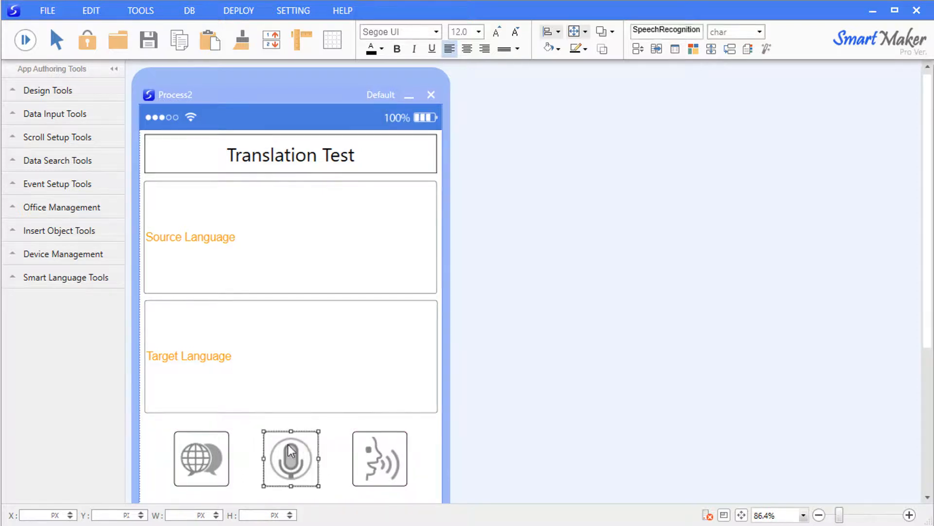
{"action": "left_click_drag", "start_coordinate": [449, 288], "coordinate": [615, 160]}
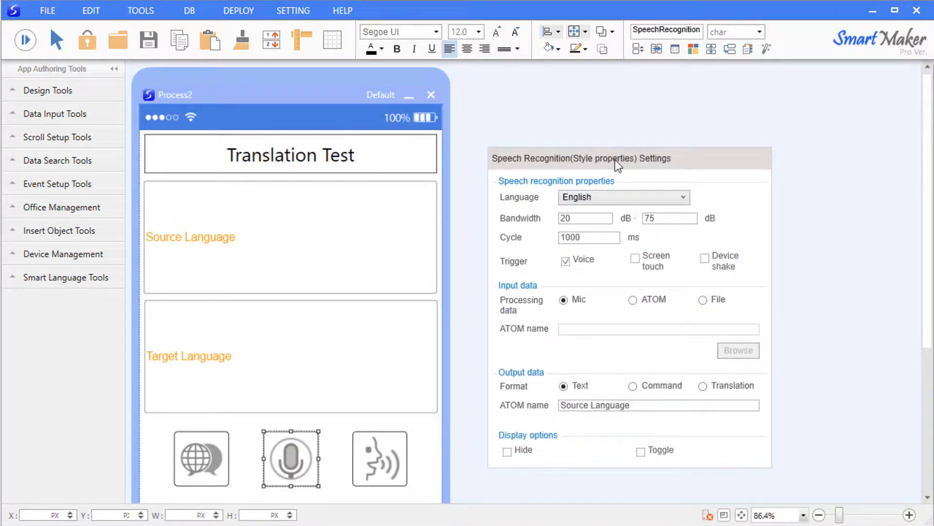
{"action": "left_click", "coordinate": [713, 388]}
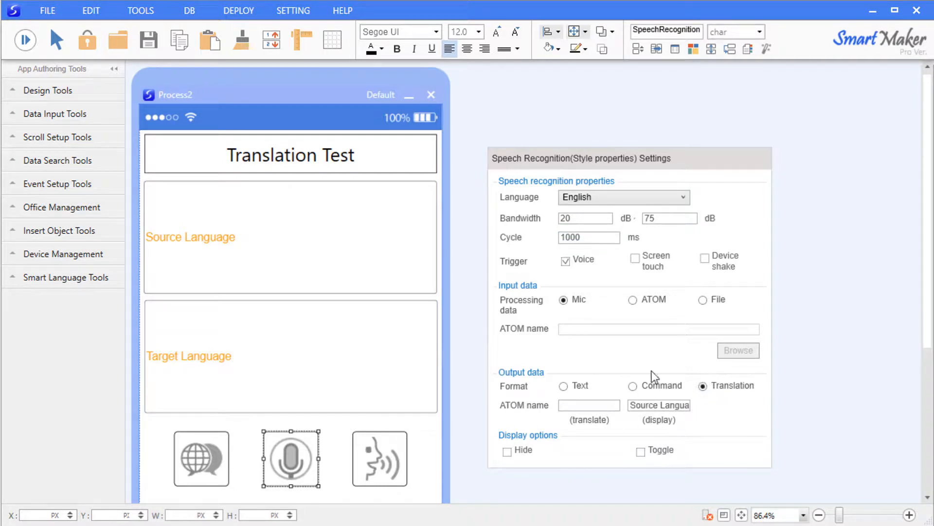
{"action": "left_click", "coordinate": [581, 410]}
{"action": "type", "text": "Translation"}
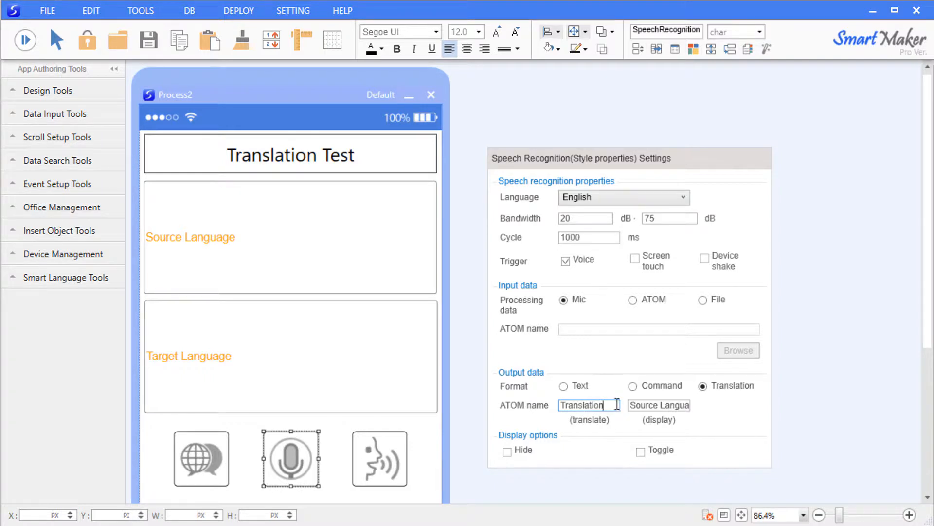
{"action": "left_click", "coordinate": [457, 366]}
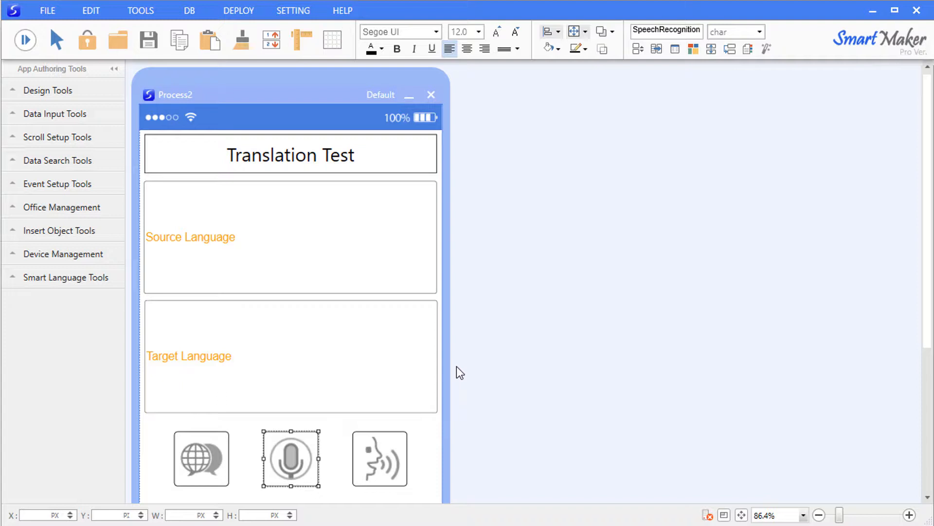
Step: In the Translation object's style properties, set the output format to Speech and the speech output ATOM name to "SpeechSynthesis"
{"action": "right_click", "coordinate": [203, 451]}
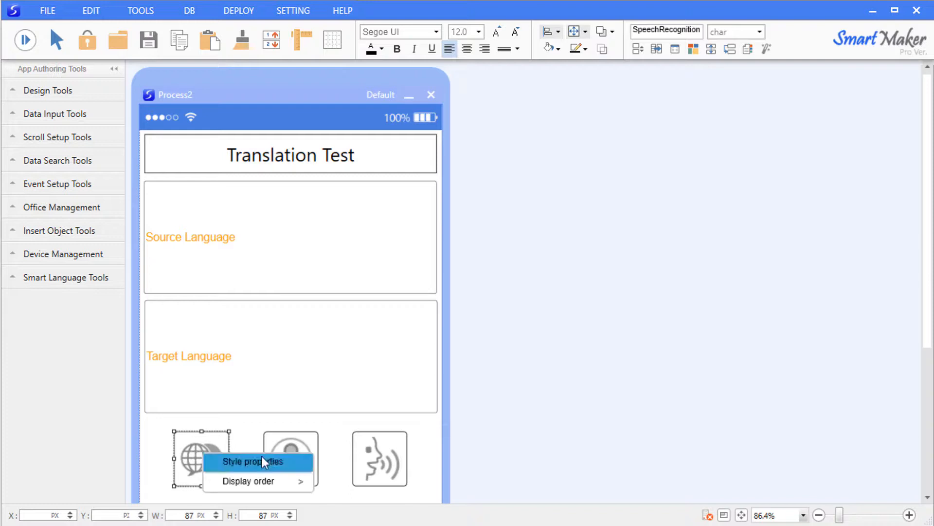
{"action": "left_click", "coordinate": [262, 462]}
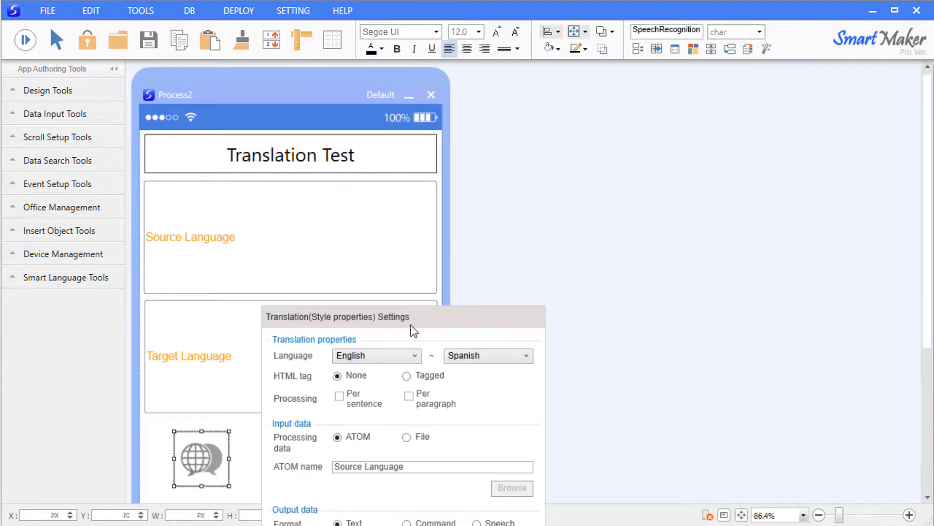
{"action": "left_click_drag", "start_coordinate": [413, 325], "coordinate": [674, 178]}
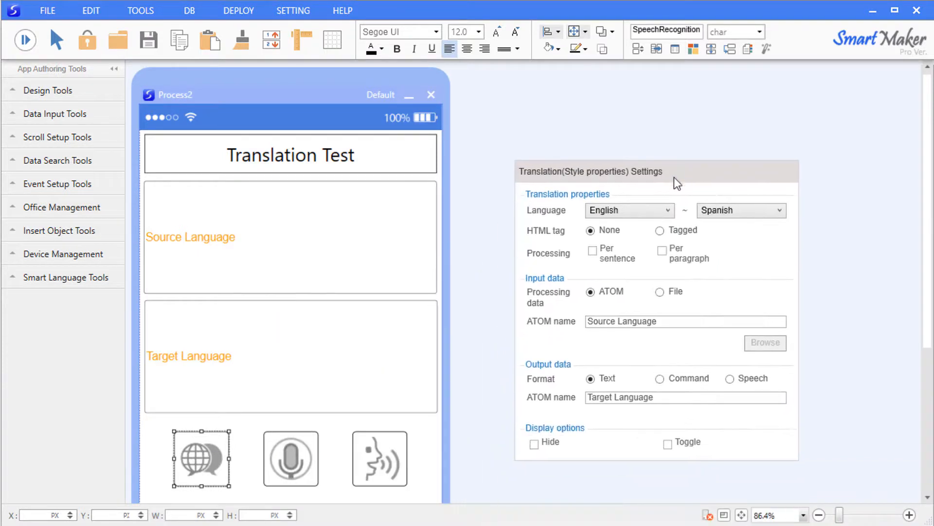
{"action": "left_click", "coordinate": [753, 382]}
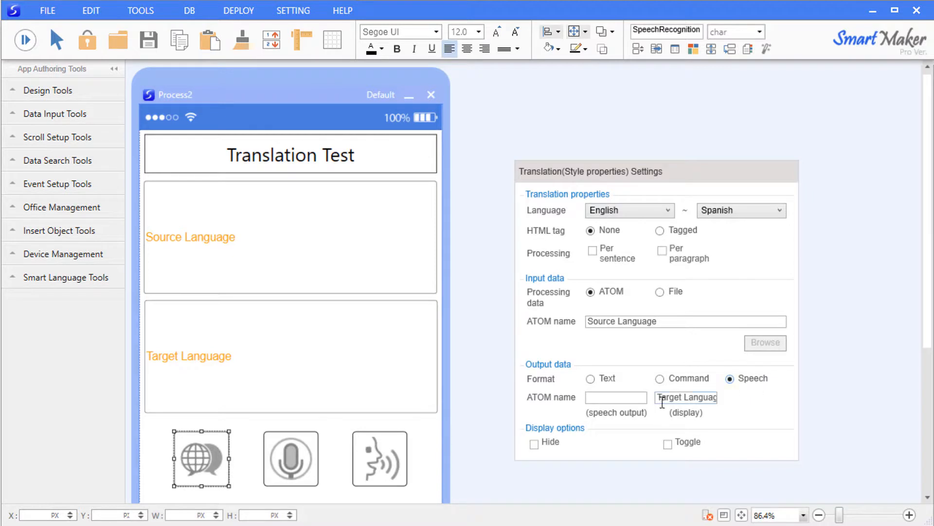
{"action": "left_click", "coordinate": [590, 398]}
{"action": "type", "text": "Spe"}
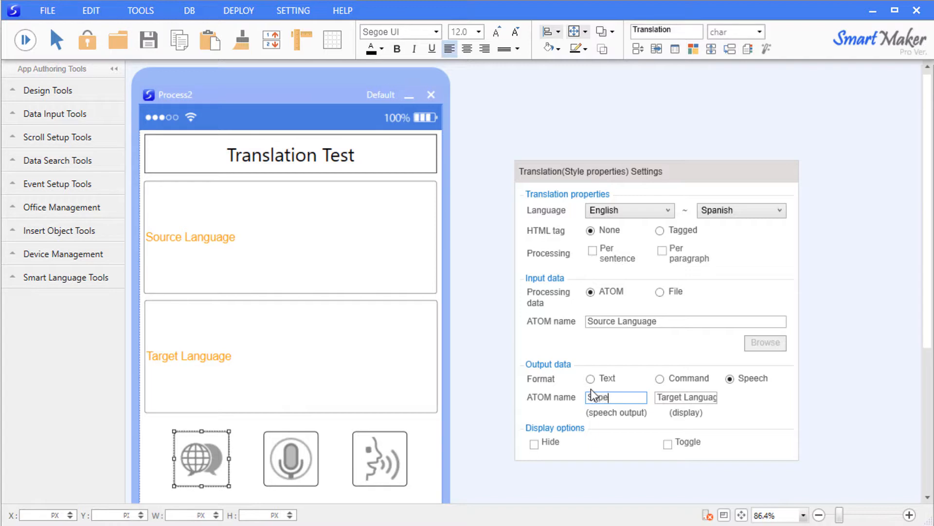
{"action": "type", "text": "echSys"}
{"action": "key", "text": "BackSpace"}
{"action": "type", "text": "nthesis"}
{"action": "left_click", "coordinate": [461, 417]}
Step: Run the app and start speech recognition with the microphone object to test the spoken translation
{"action": "left_click", "coordinate": [355, 453]}
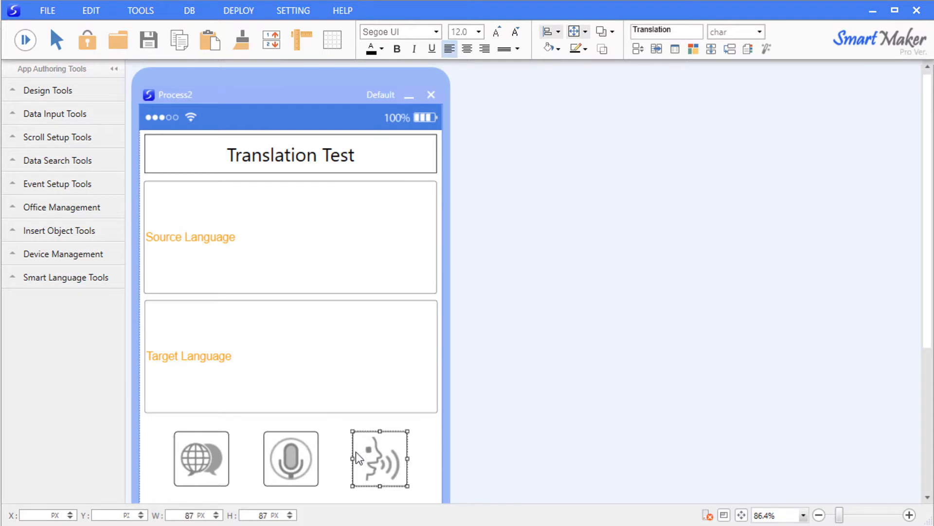
{"action": "left_click", "coordinate": [29, 40]}
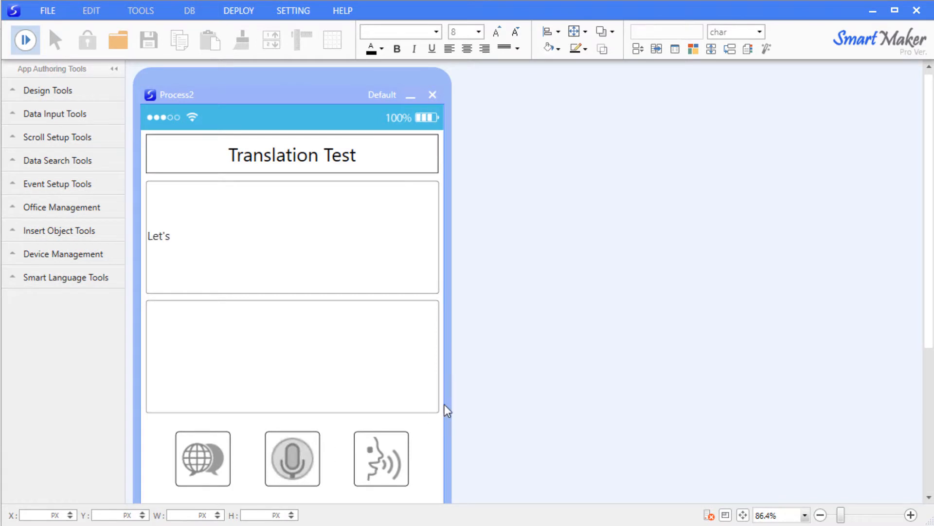
{"action": "left_click", "coordinate": [303, 458]}
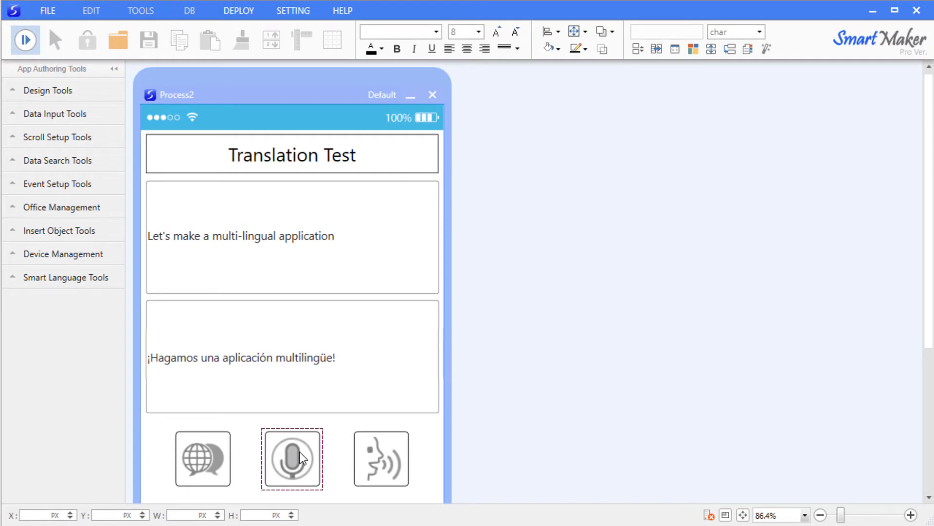